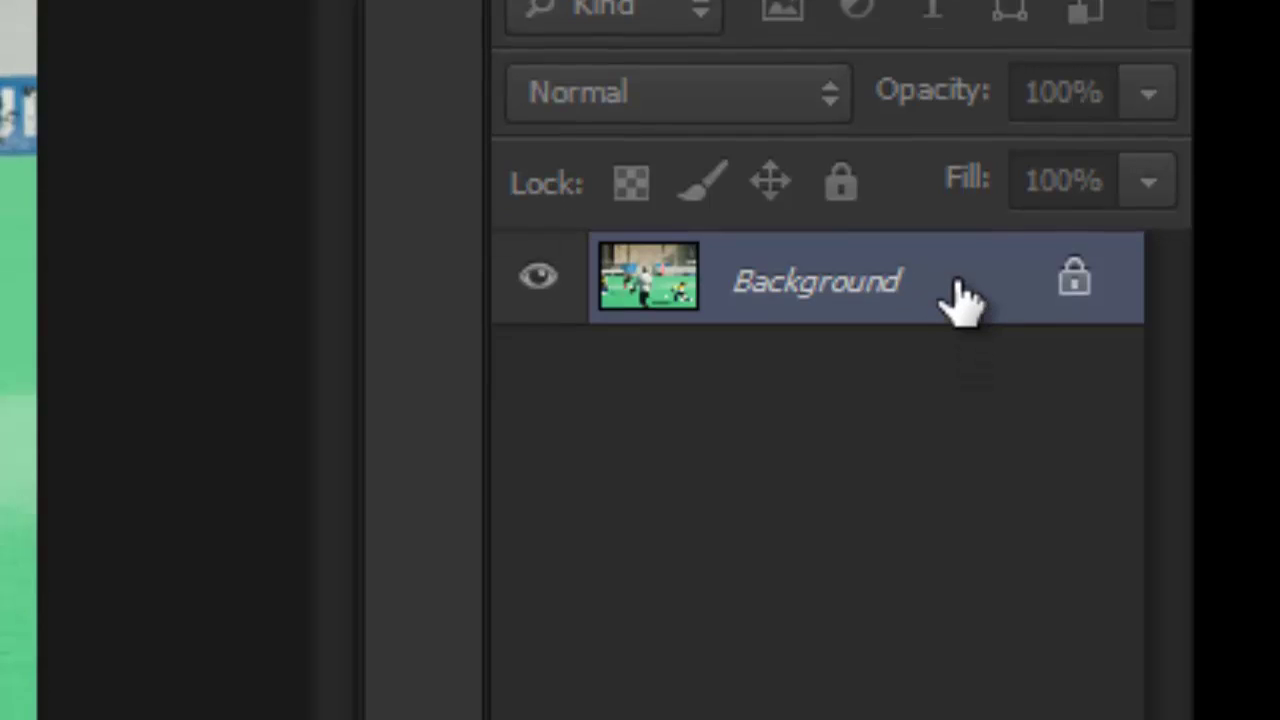
Duplicate the Background layer to create a Background copy layer above it.
{"action": "left_click_drag", "start_coordinate": [950, 297], "coordinate": [975, 298]}
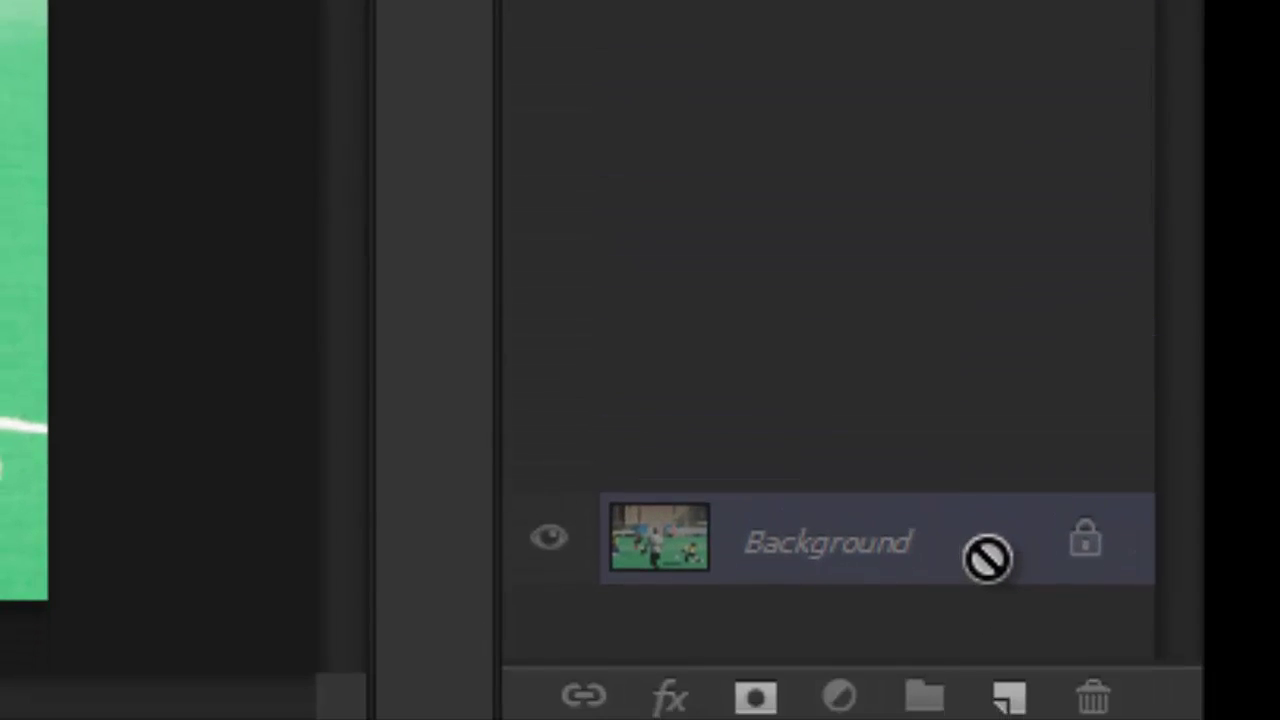
{"action": "left_click_drag", "start_coordinate": [988, 558], "coordinate": [1014, 689]}
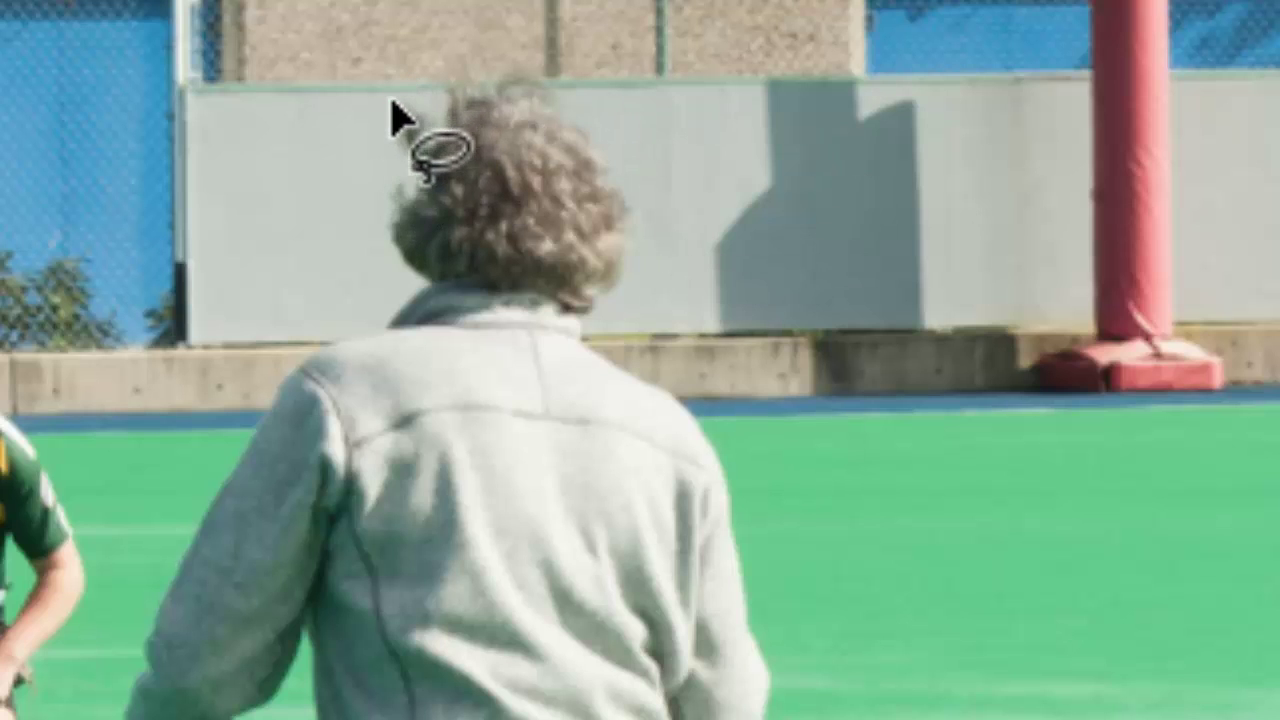
Lasso a loose outline around the grey-haired spectator, past his arm and hand, up his right side.
{"action": "mouse_move", "coordinate": [383, 129]}
{"action": "left_mouse_down"}
{"action": "mouse_move", "coordinate": [371, 163]}
{"action": "mouse_move", "coordinate": [374, 214]}
{"action": "mouse_move", "coordinate": [398, 258]}
{"action": "mouse_move", "coordinate": [391, 286]}
{"action": "mouse_move", "coordinate": [249, 390]}
{"action": "mouse_move", "coordinate": [196, 508]}
{"action": "mouse_move", "coordinate": [185, 575]}
{"action": "left_mouse_up"}
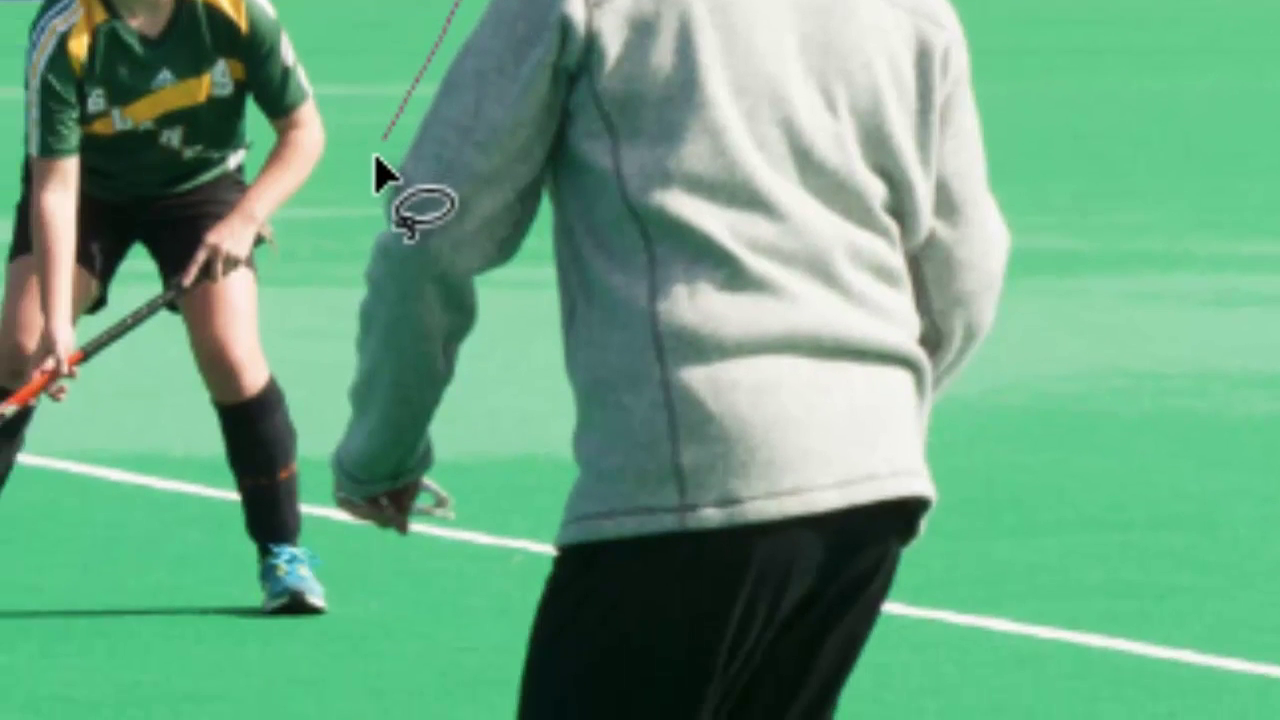
{"action": "mouse_move", "coordinate": [376, 160]}
{"action": "left_mouse_down"}
{"action": "mouse_move", "coordinate": [321, 328]}
{"action": "mouse_move", "coordinate": [318, 412]}
{"action": "left_mouse_up"}
{"action": "mouse_move", "coordinate": [303, 283]}
{"action": "left_mouse_down"}
{"action": "mouse_move", "coordinate": [320, 414]}
{"action": "mouse_move", "coordinate": [357, 437]}
{"action": "mouse_move", "coordinate": [425, 403]}
{"action": "mouse_move", "coordinate": [457, 309]}
{"action": "mouse_move", "coordinate": [466, 223]}
{"action": "mouse_move", "coordinate": [511, 129]}
{"action": "mouse_move", "coordinate": [534, 194]}
{"action": "mouse_move", "coordinate": [509, 397]}
{"action": "mouse_move", "coordinate": [476, 415]}
{"action": "mouse_move", "coordinate": [449, 371]}
{"action": "mouse_move", "coordinate": [420, 397]}
{"action": "mouse_move", "coordinate": [463, 503]}
{"action": "mouse_move", "coordinate": [553, 628]}
{"action": "mouse_move", "coordinate": [672, 670]}
{"action": "mouse_move", "coordinate": [817, 668]}
{"action": "mouse_move", "coordinate": [834, 651]}
{"action": "mouse_move", "coordinate": [767, 301]}
{"action": "mouse_move", "coordinate": [816, 210]}
{"action": "left_mouse_up"}
{"action": "mouse_move", "coordinate": [727, 603]}
{"action": "left_mouse_down"}
{"action": "mouse_move", "coordinate": [791, 526]}
{"action": "mouse_move", "coordinate": [823, 443]}
{"action": "mouse_move", "coordinate": [842, 305]}
{"action": "mouse_move", "coordinate": [877, 251]}
{"action": "mouse_move", "coordinate": [897, 420]}
{"action": "mouse_move", "coordinate": [871, 629]}
{"action": "mouse_move", "coordinate": [811, 460]}
{"action": "mouse_move", "coordinate": [692, 345]}
{"action": "mouse_move", "coordinate": [709, 254]}
{"action": "mouse_move", "coordinate": [689, 166]}
{"action": "mouse_move", "coordinate": [637, 94]}
{"action": "mouse_move", "coordinate": [555, 88]}
{"action": "mouse_move", "coordinate": [480, 123]}
{"action": "mouse_move", "coordinate": [417, 229]}
{"action": "left_mouse_up"}
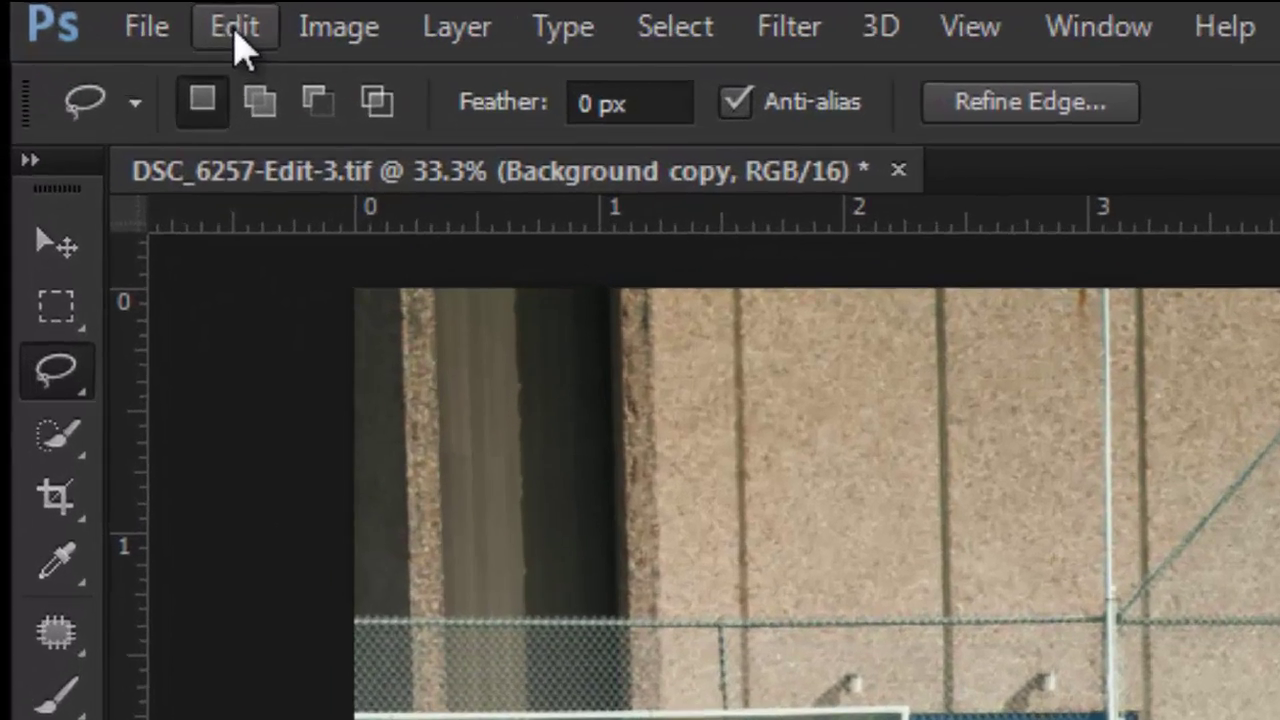
Fill the lasso selection with Content-Aware through Edit > Fill to erase the man.
{"action": "left_click", "coordinate": [90, 30]}
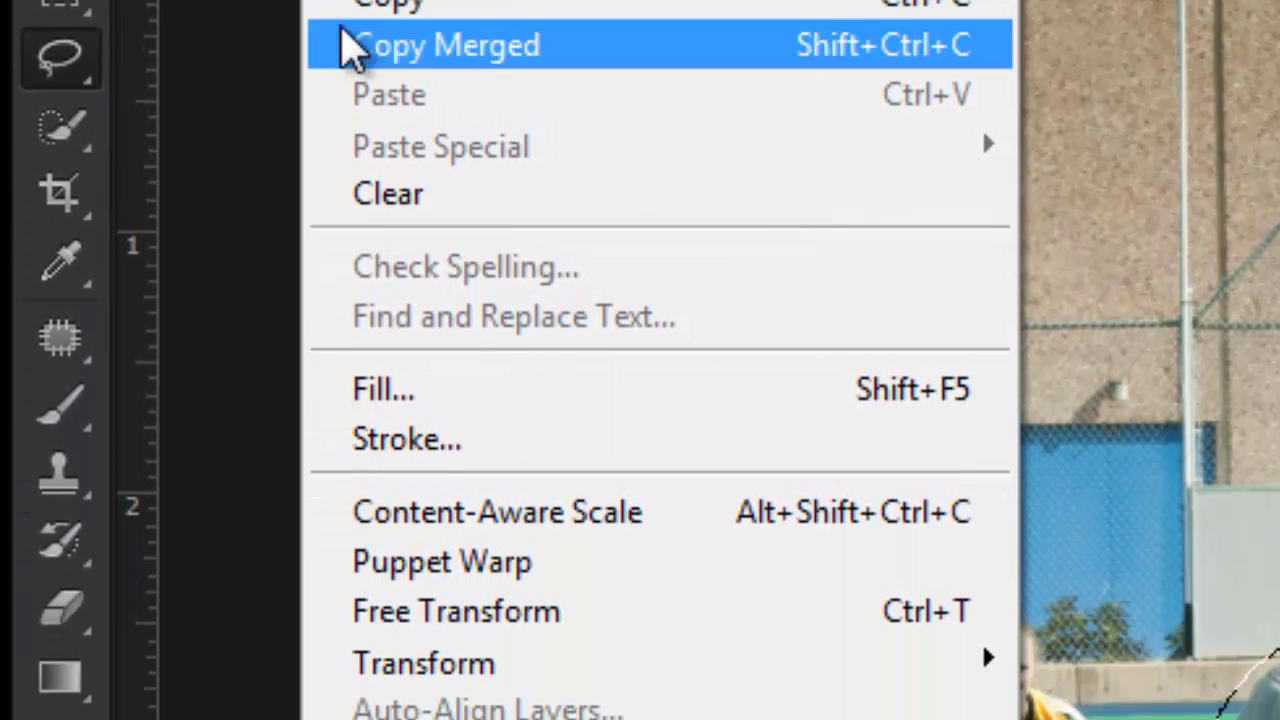
{"action": "left_click", "coordinate": [479, 399]}
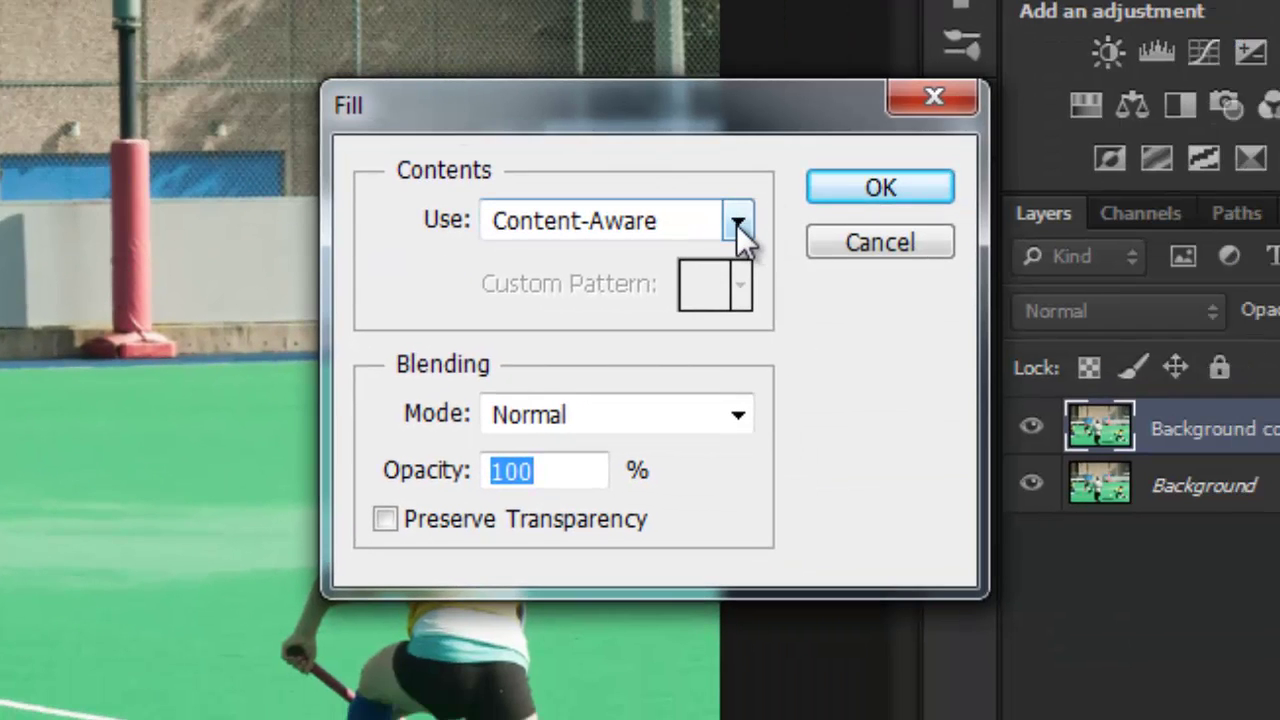
{"action": "left_click", "coordinate": [737, 223]}
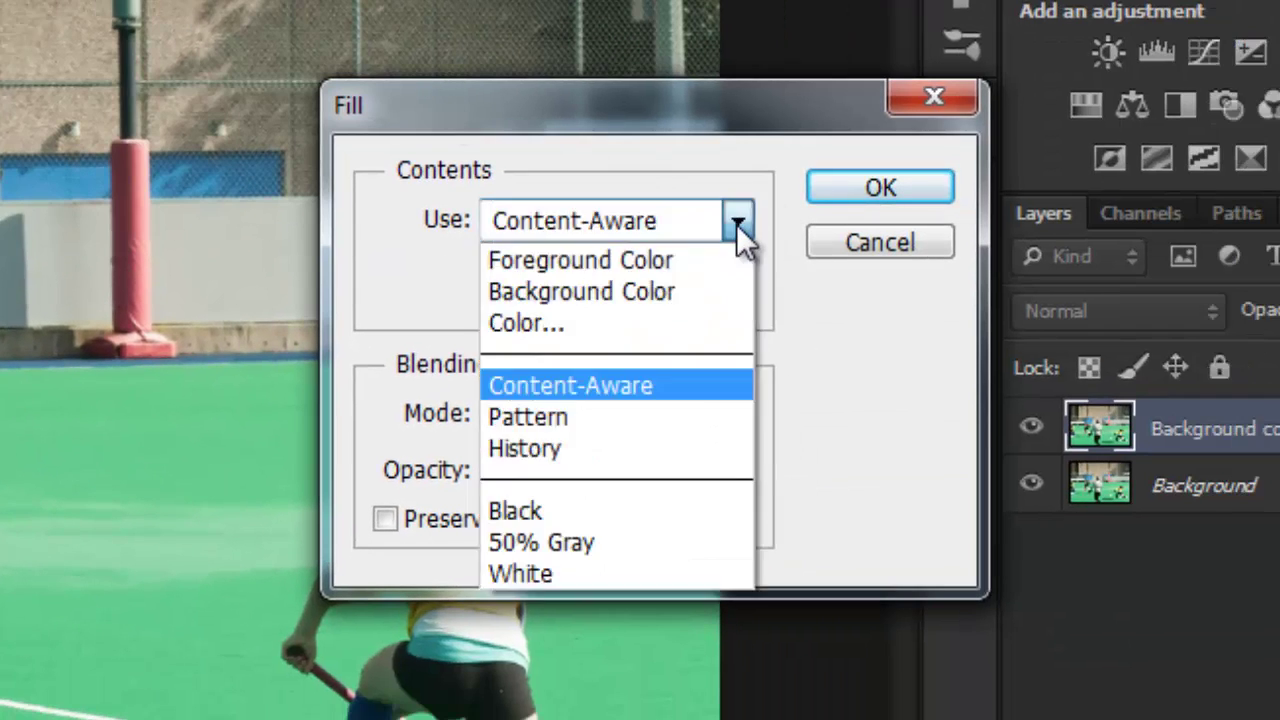
{"action": "left_click", "coordinate": [624, 386]}
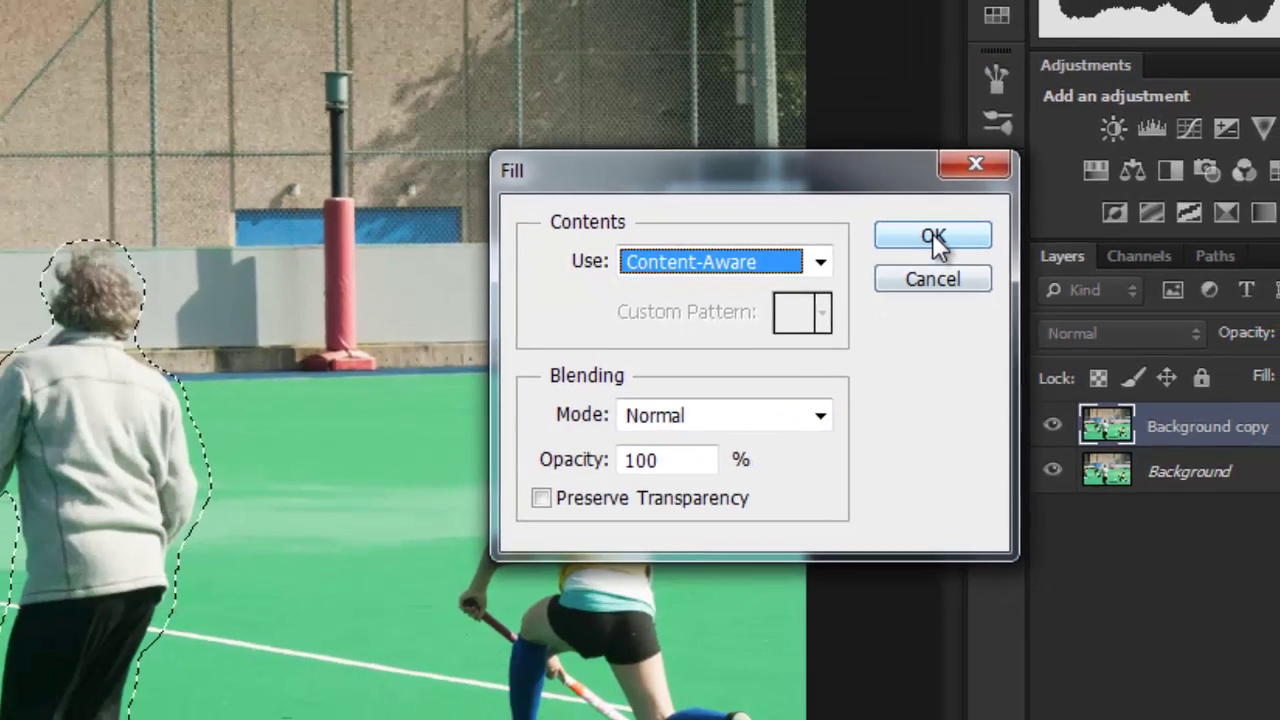
{"action": "left_click", "coordinate": [873, 200]}
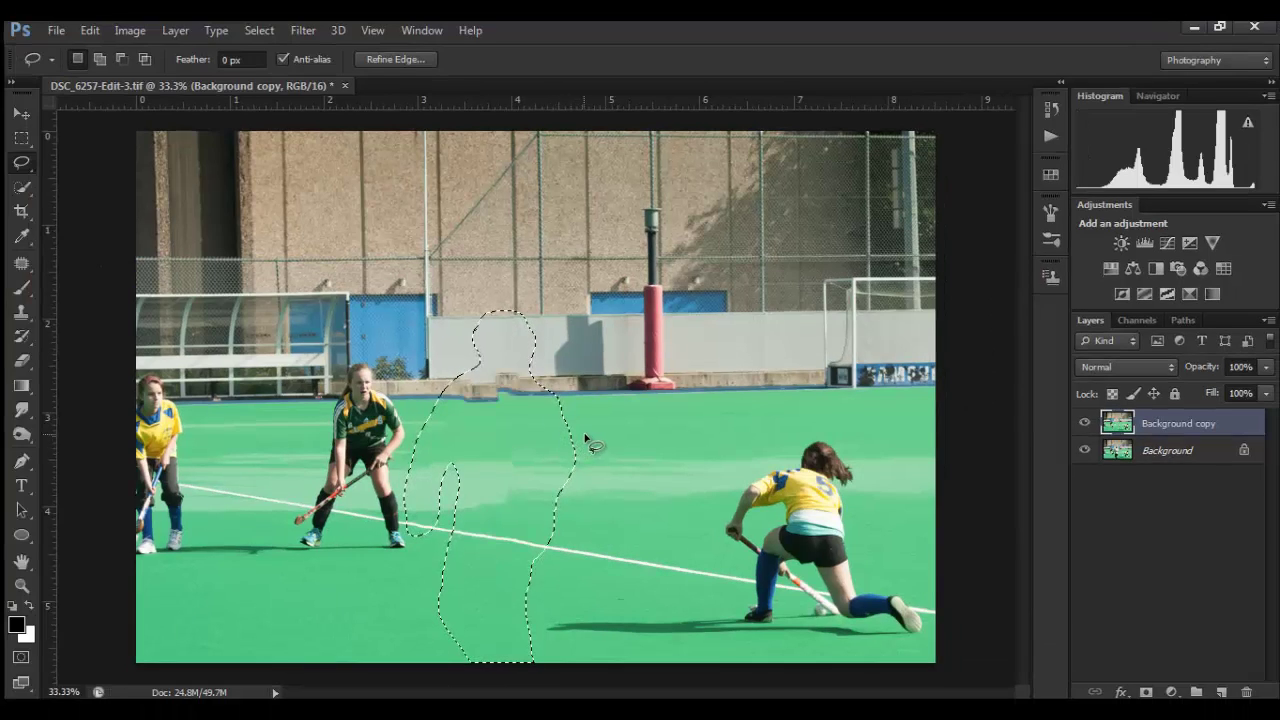
Deselect the filled area and switch to the Rectangular Marquee tool.
{"action": "key", "text": "ctrl+d"}
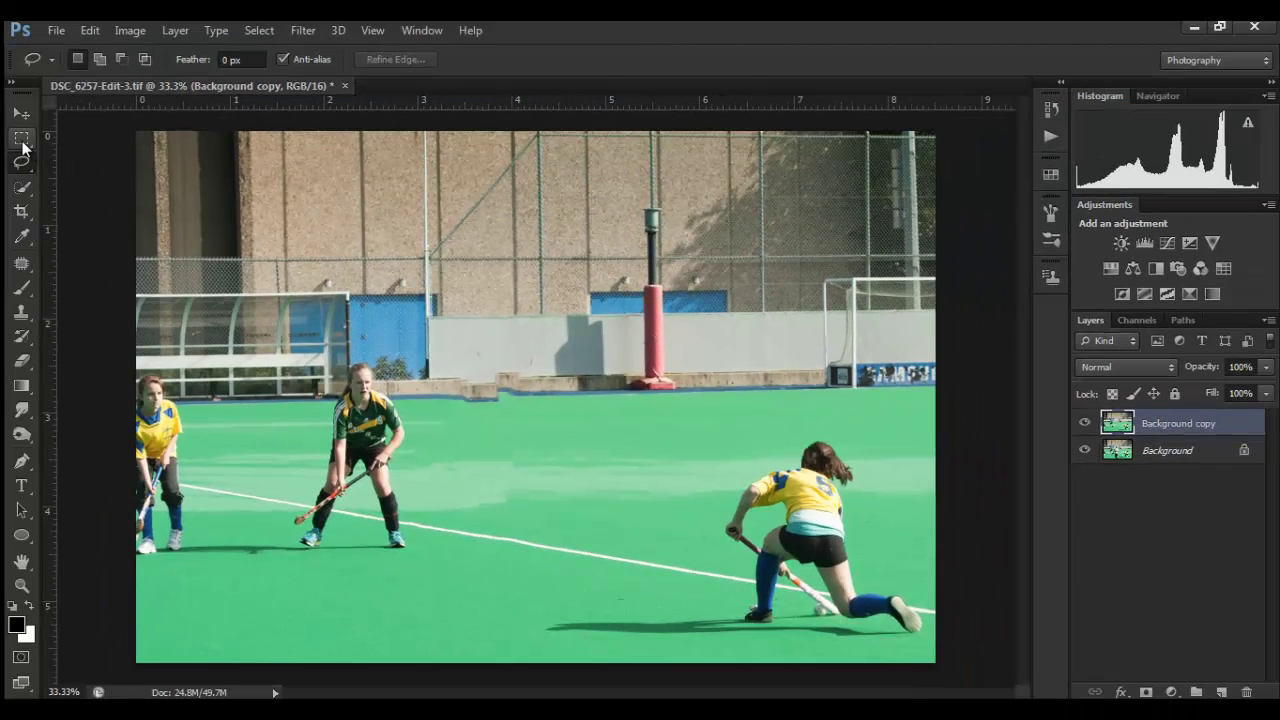
{"action": "left_click", "coordinate": [21, 143]}
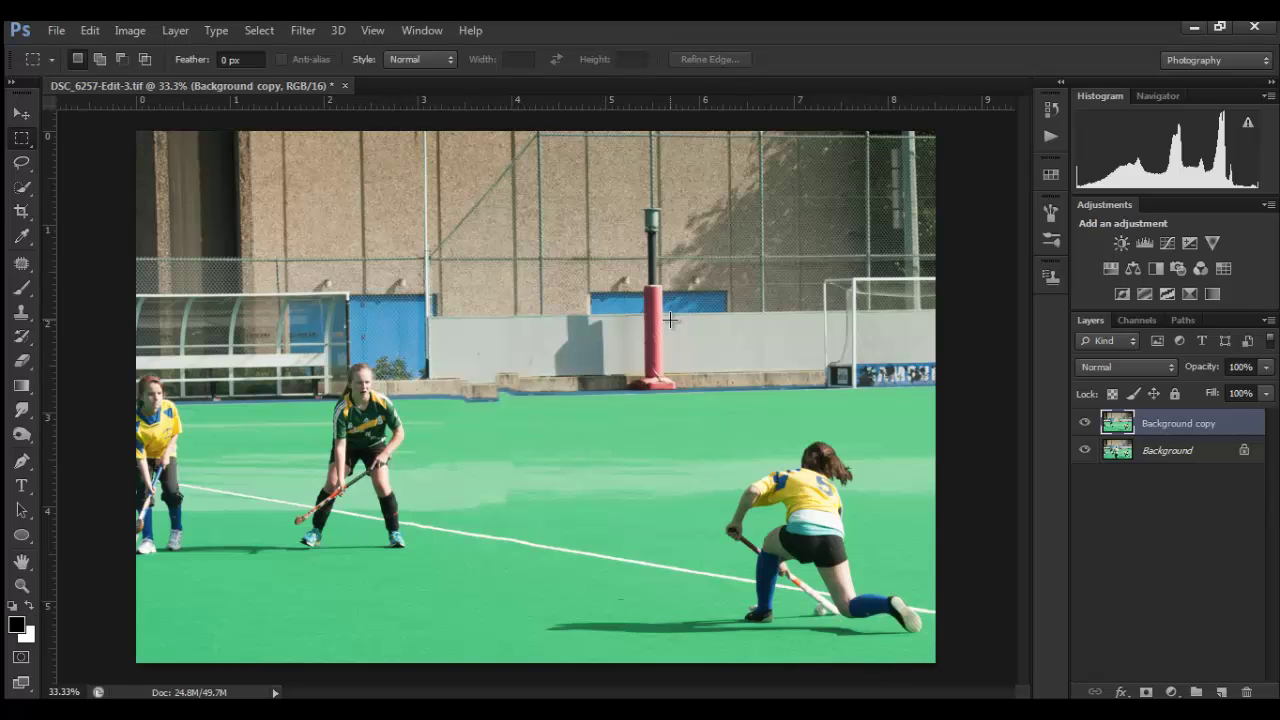
Draw a rectangular selection around an intact stretch of wall and turf left of the goal.
{"action": "left_click_drag", "start_coordinate": [672, 322], "coordinate": [686, 397]}
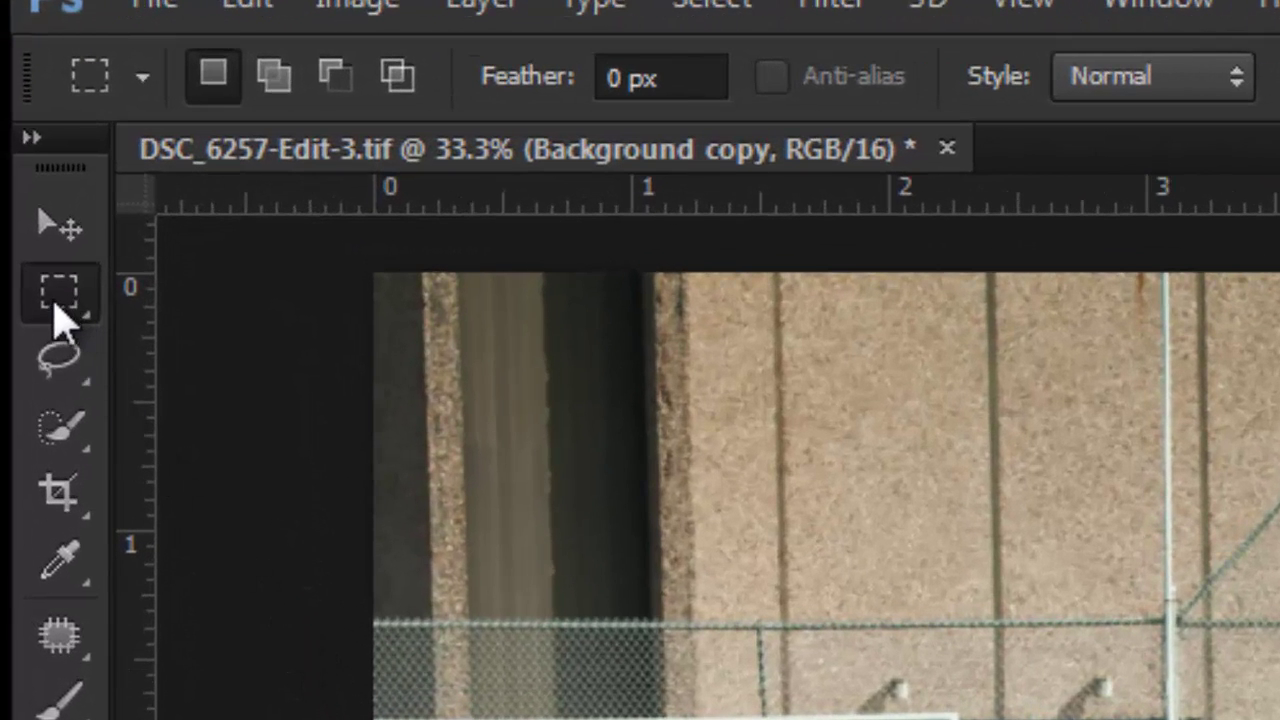
{"action": "left_click", "coordinate": [58, 310]}
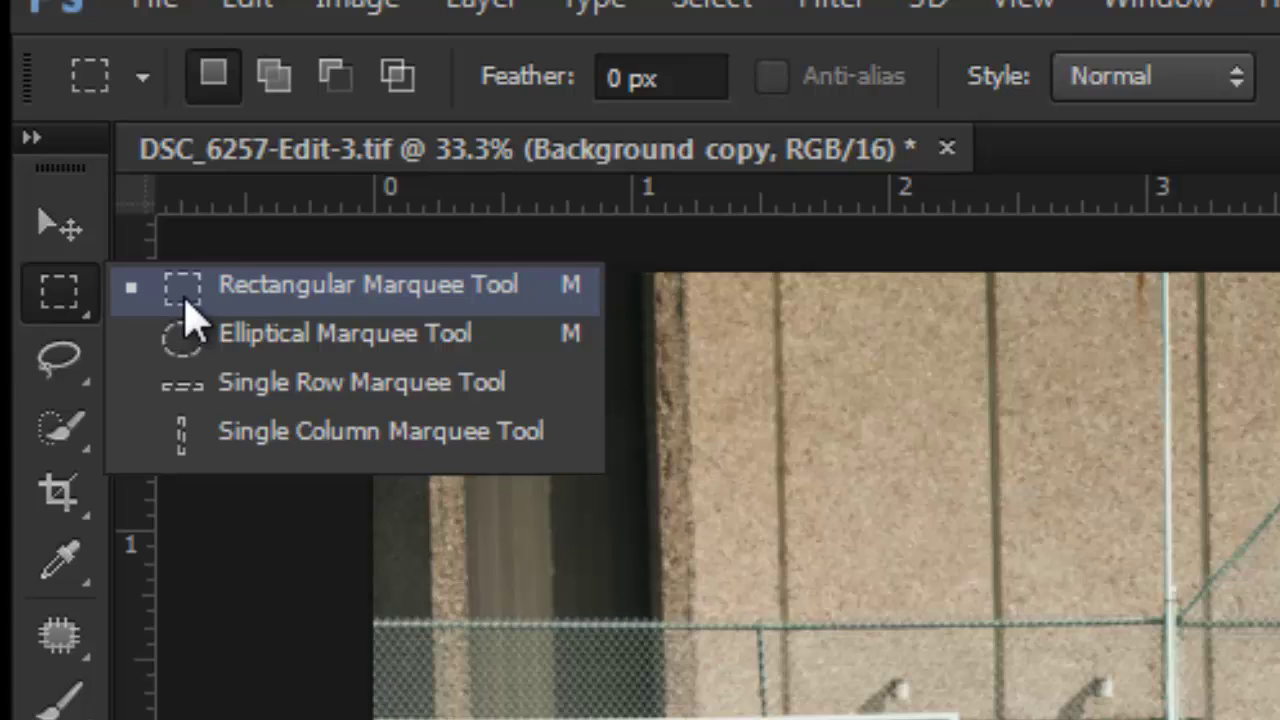
{"action": "left_click", "coordinate": [181, 300]}
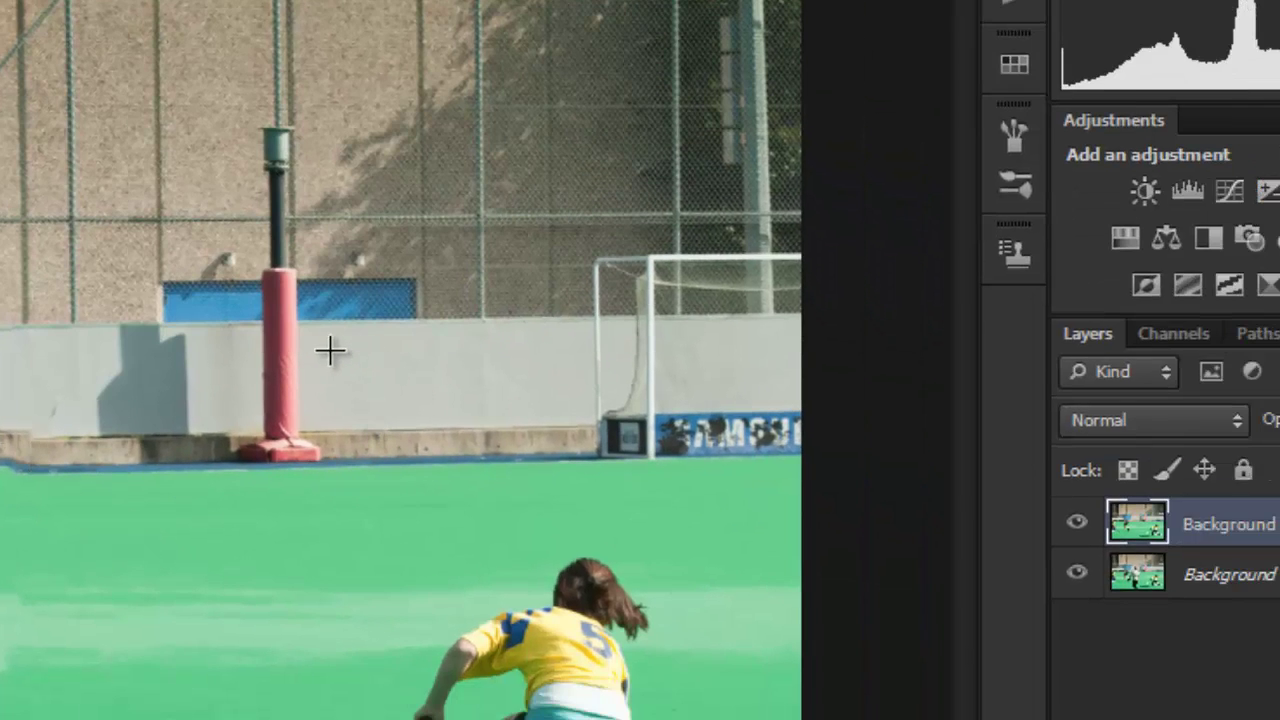
{"action": "left_click_drag", "start_coordinate": [317, 345], "coordinate": [588, 504]}
{"action": "left_click_drag", "start_coordinate": [484, 430], "coordinate": [499, 429]}
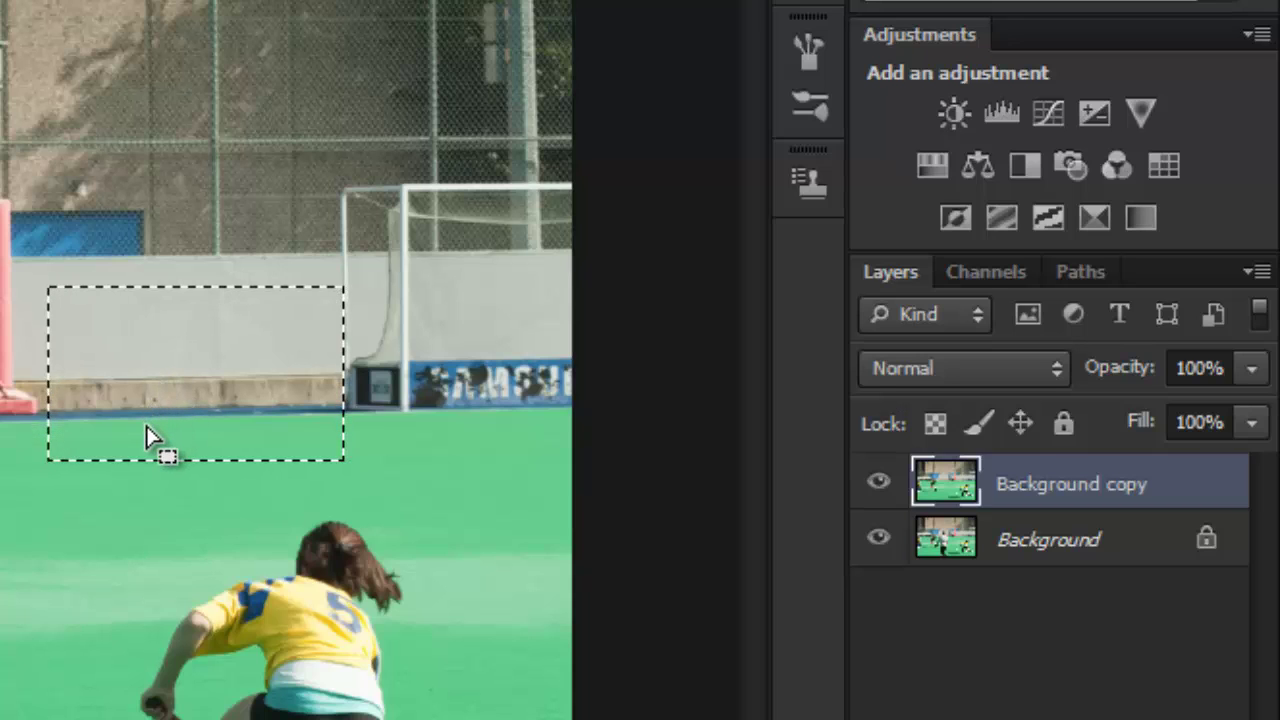
Copy the wall-and-turf strip onto a new Layer 1 and briefly view it alone.
{"action": "key", "text": "ctrl+j"}
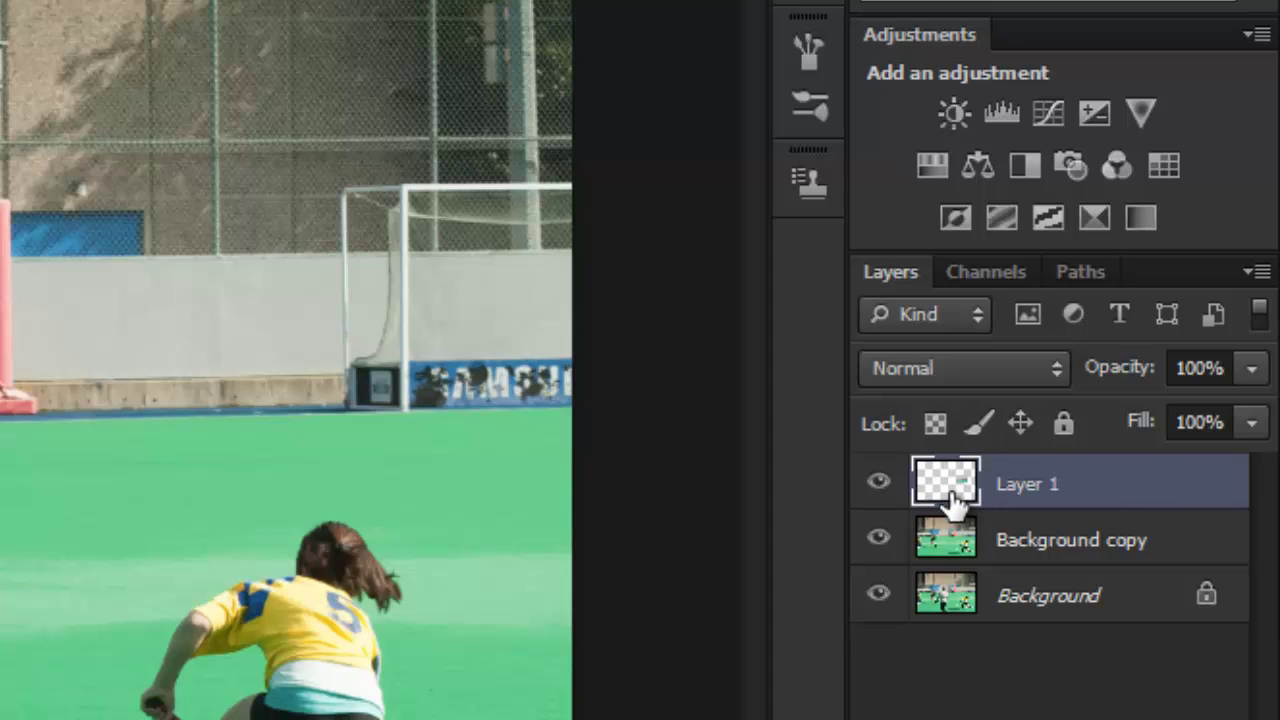
{"action": "left_click", "coordinate": [878, 484], "text": "alt"}
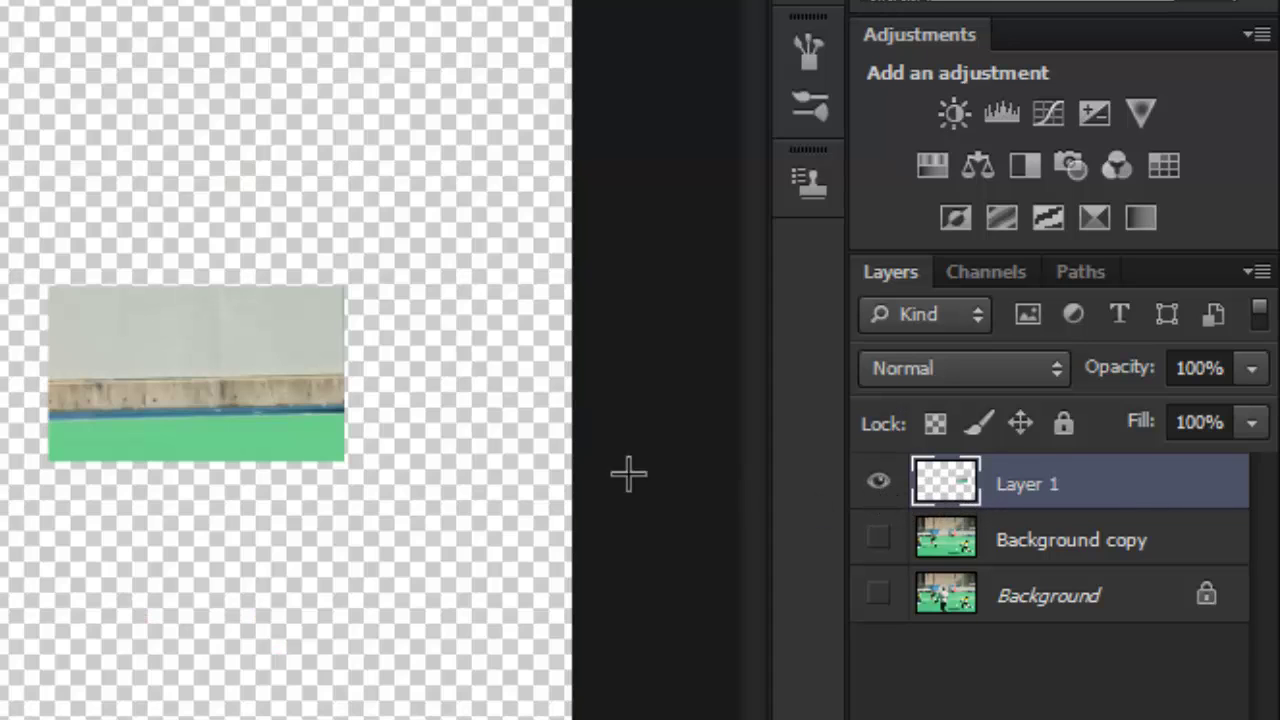
{"action": "left_click", "coordinate": [878, 490], "text": "alt"}
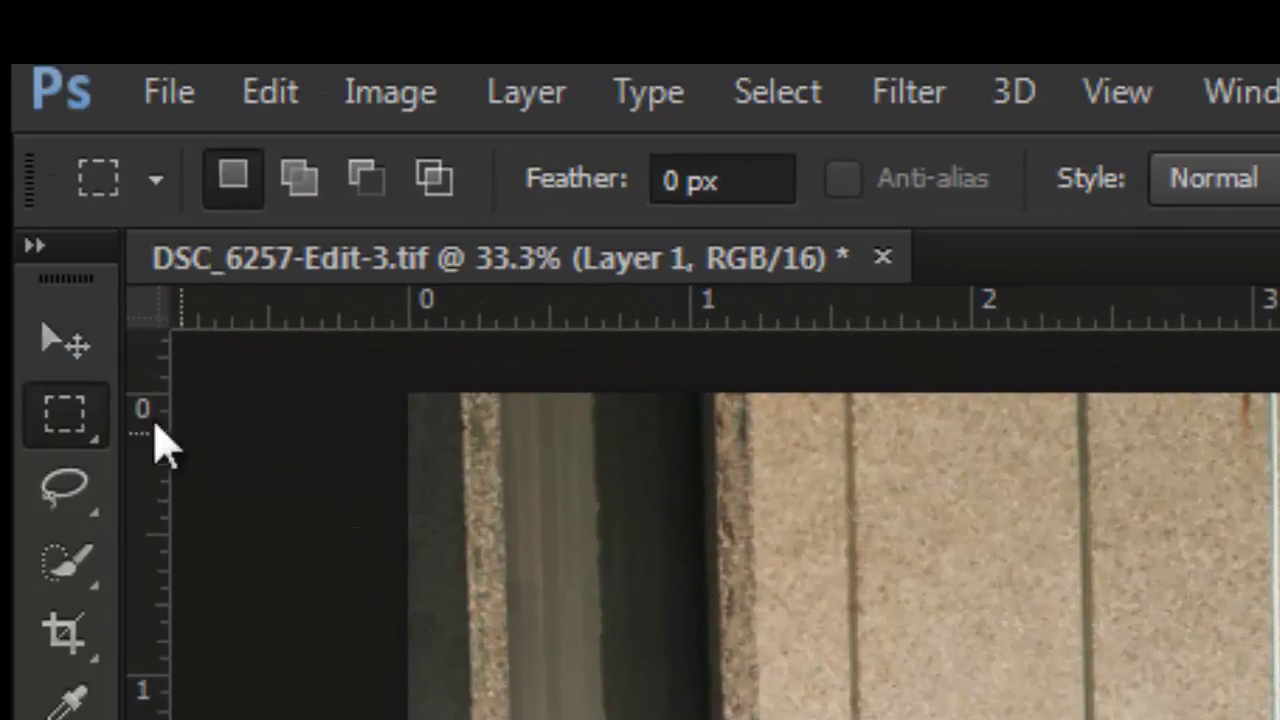
Move Layer 1's wall patch left over the seam and add a black hide-all mask.
{"action": "left_click", "coordinate": [71, 357]}
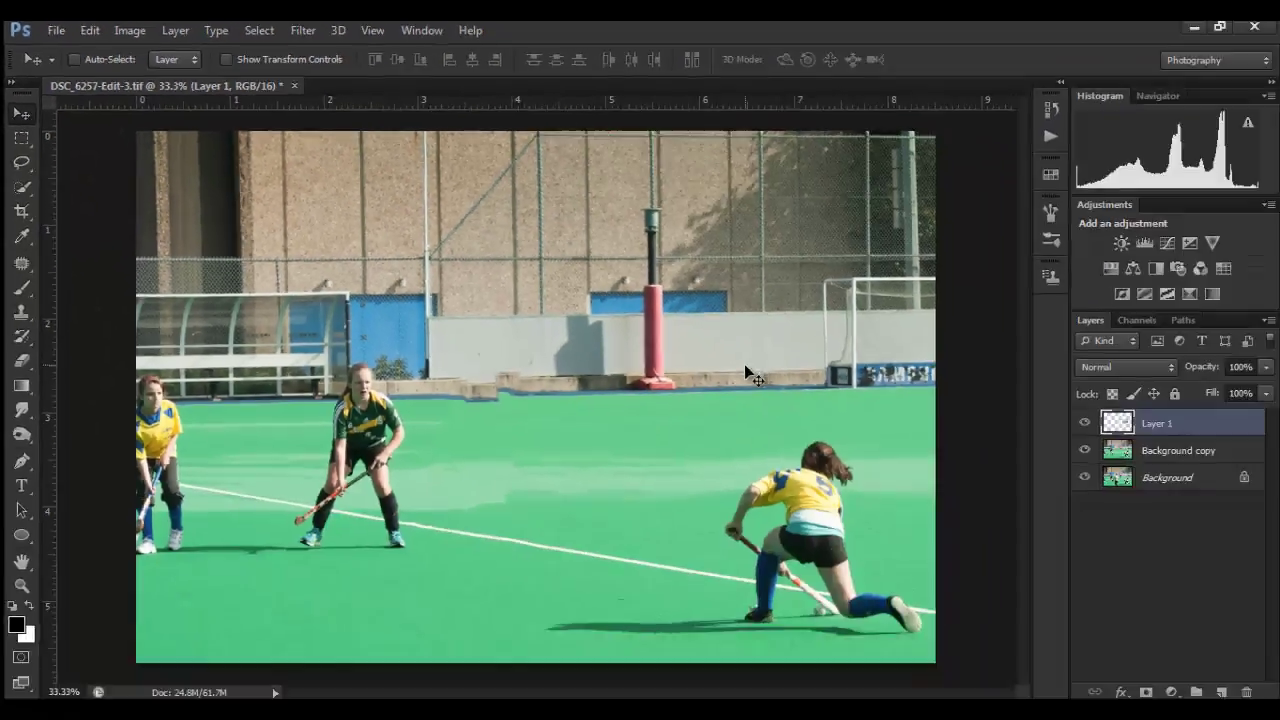
{"action": "left_click_drag", "start_coordinate": [745, 368], "coordinate": [503, 366]}
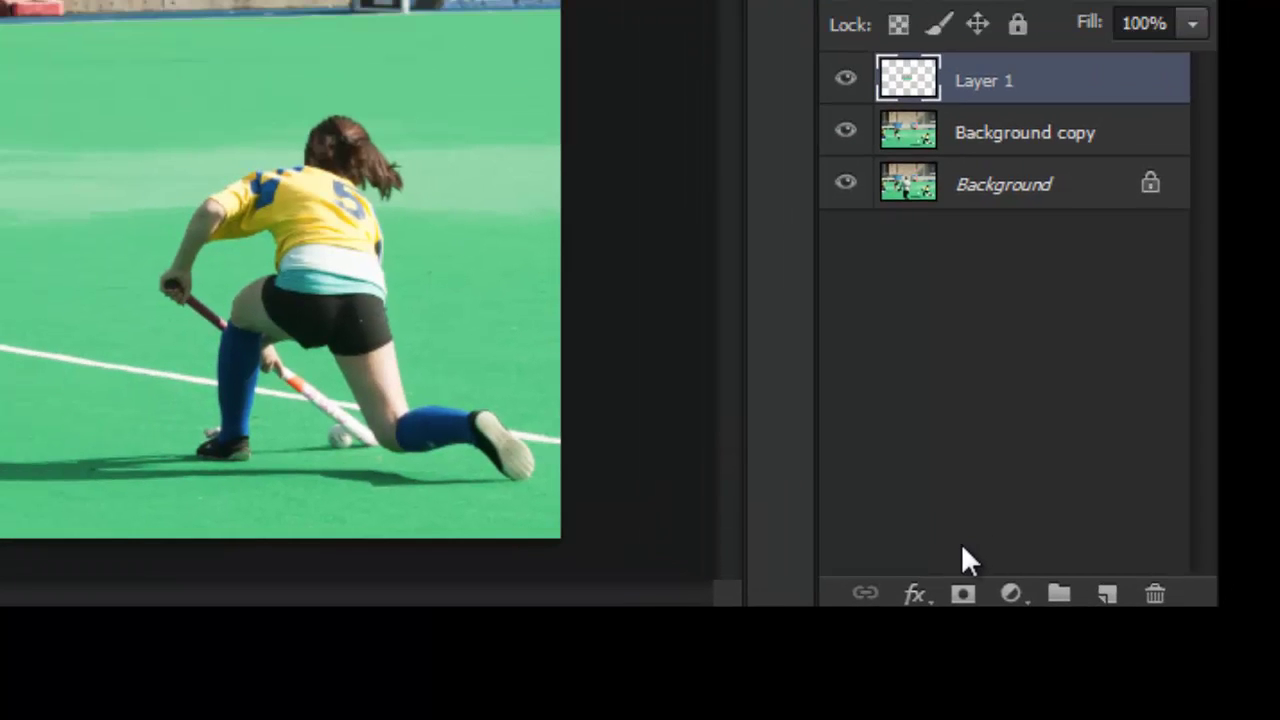
{"action": "left_click", "coordinate": [964, 594], "text": "alt"}
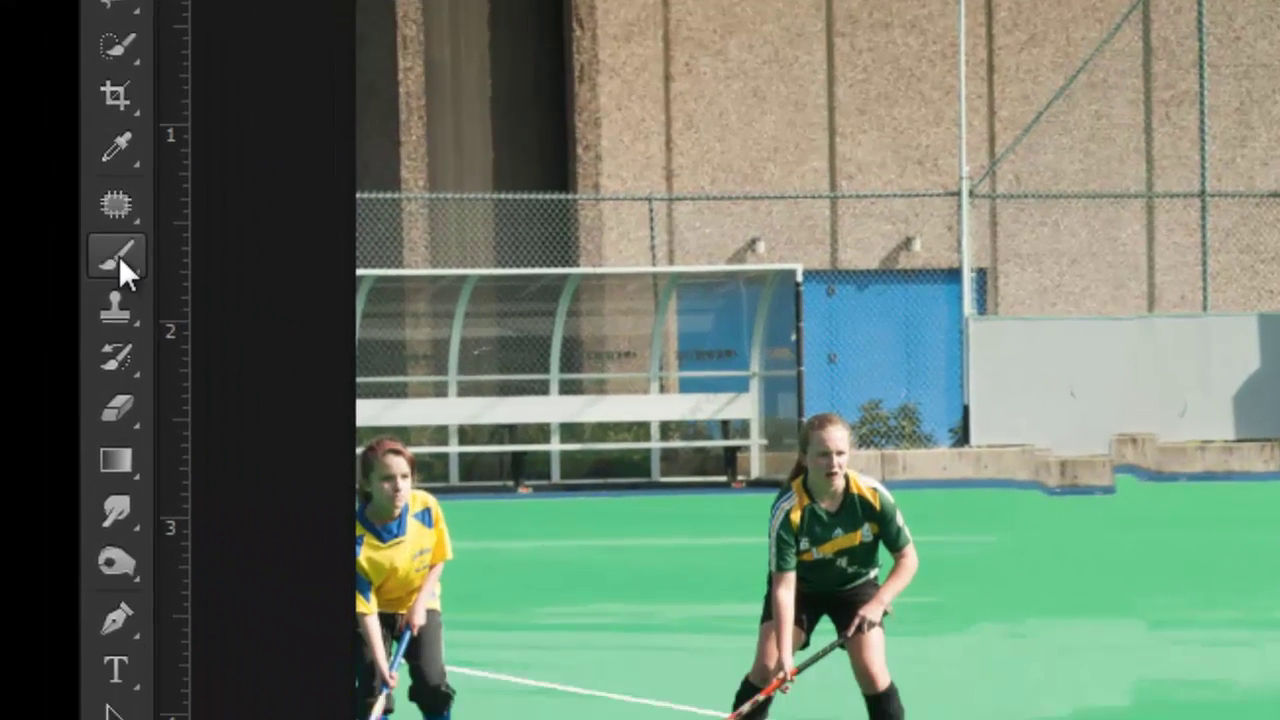
Choose the Brush tool and select Layer 1 in the Layers panel.
{"action": "left_click", "coordinate": [119, 256]}
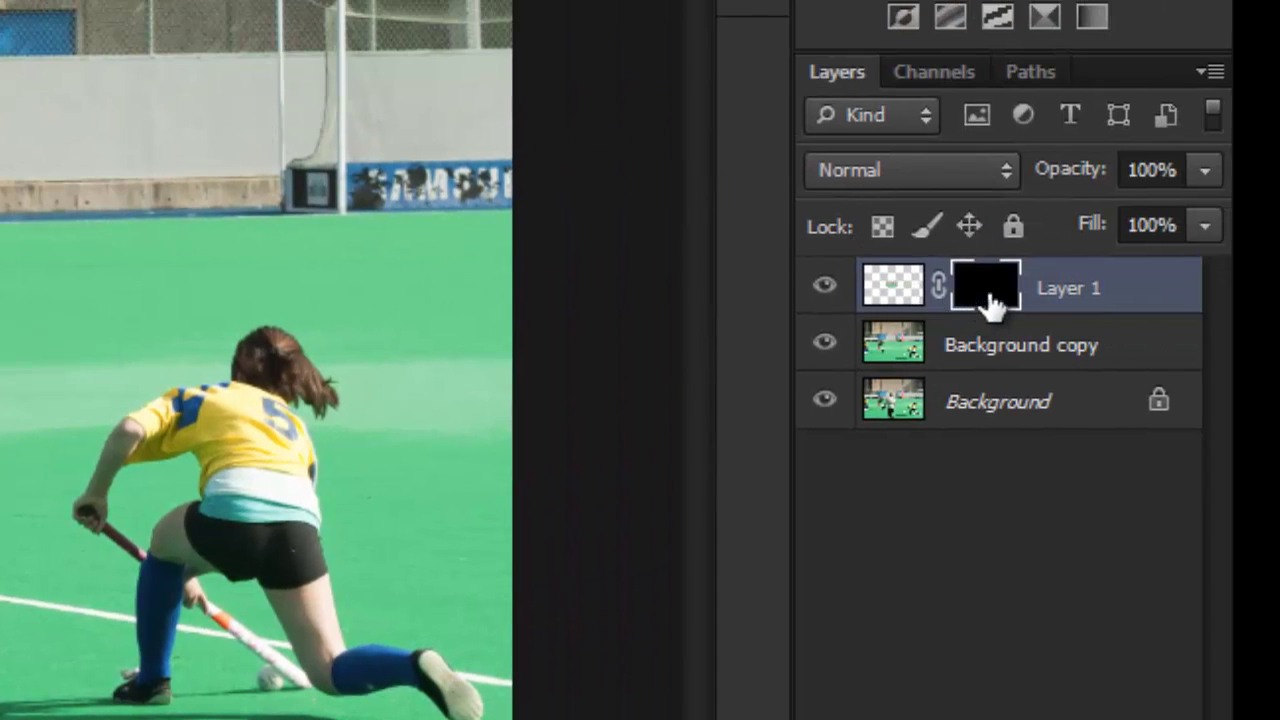
{"action": "left_click", "coordinate": [890, 302]}
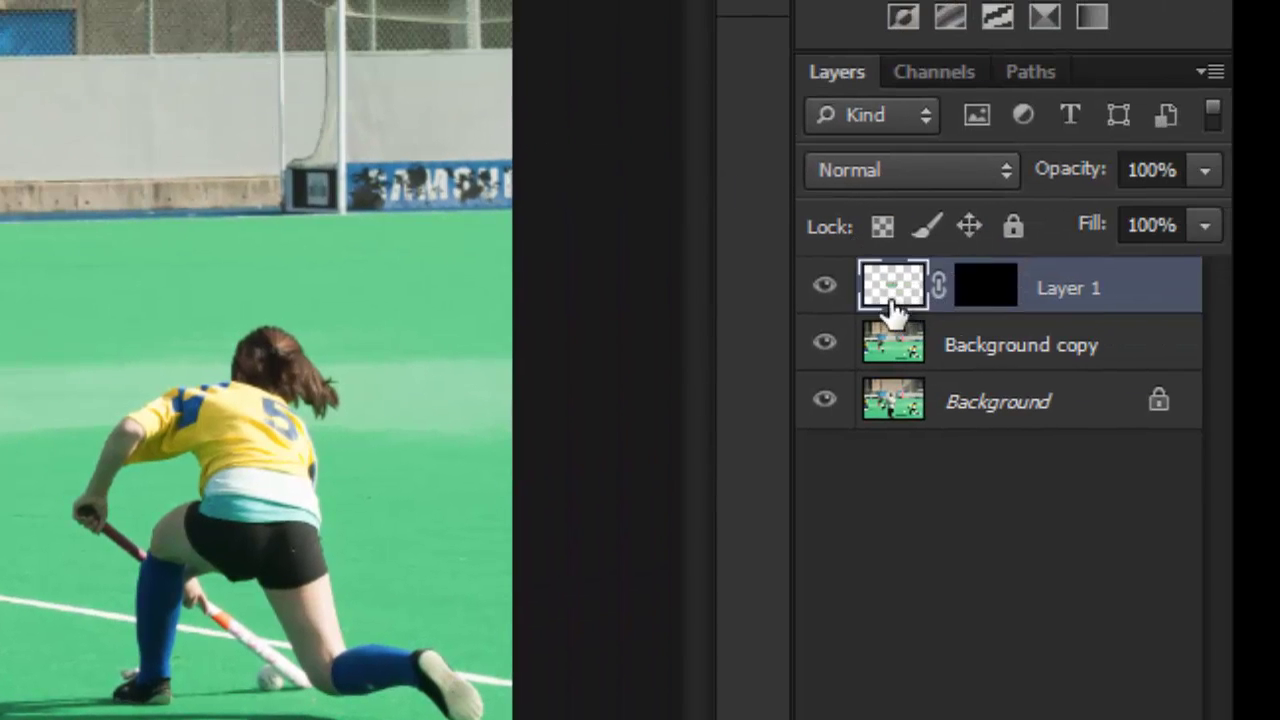
Paint white on Layer 1's mask over the wall-base seam, then show all layers again.
{"action": "left_click", "coordinate": [997, 295]}
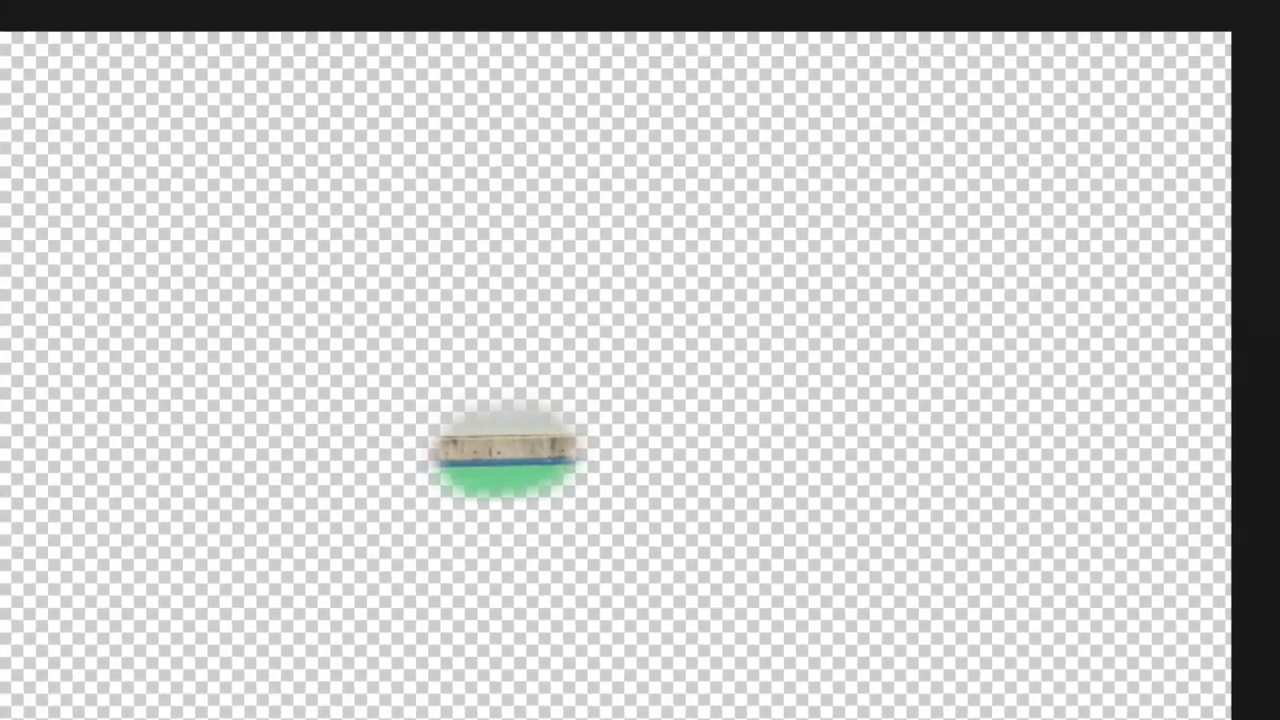
{"action": "left_click", "coordinate": [1208, 451], "text": "alt"}
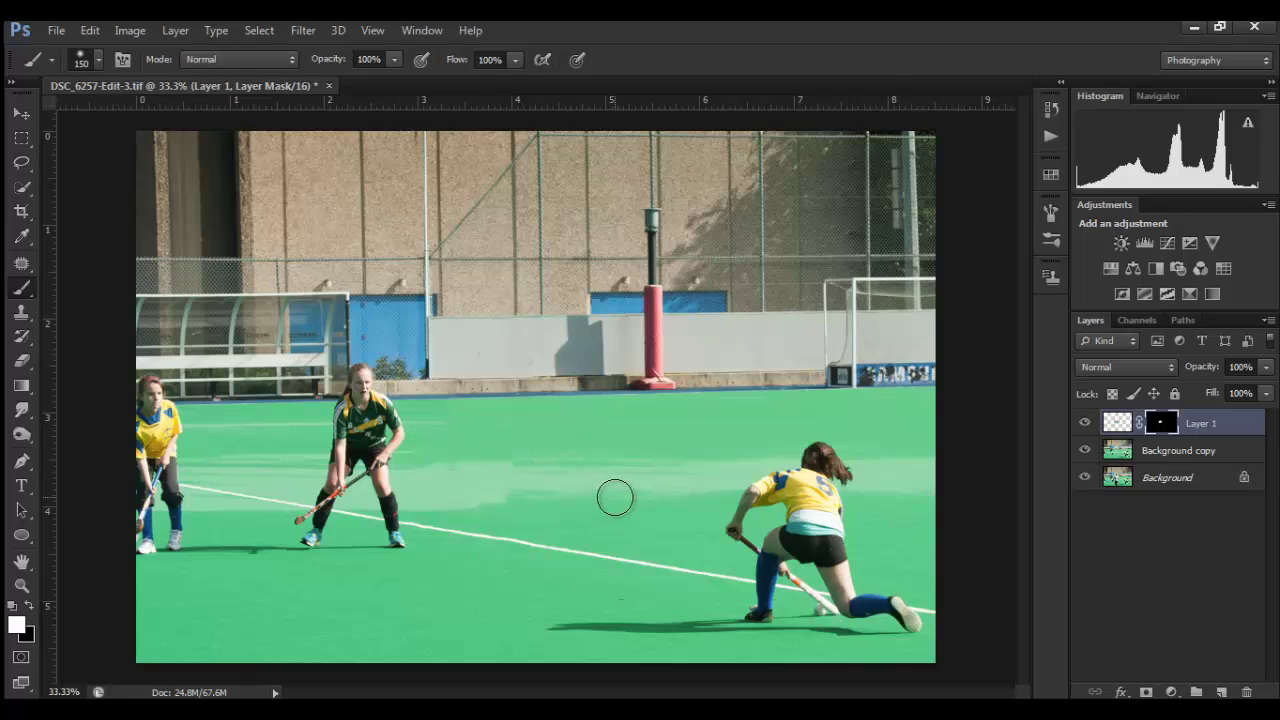
{"action": "left_click", "coordinate": [1085, 480], "text": "alt"}
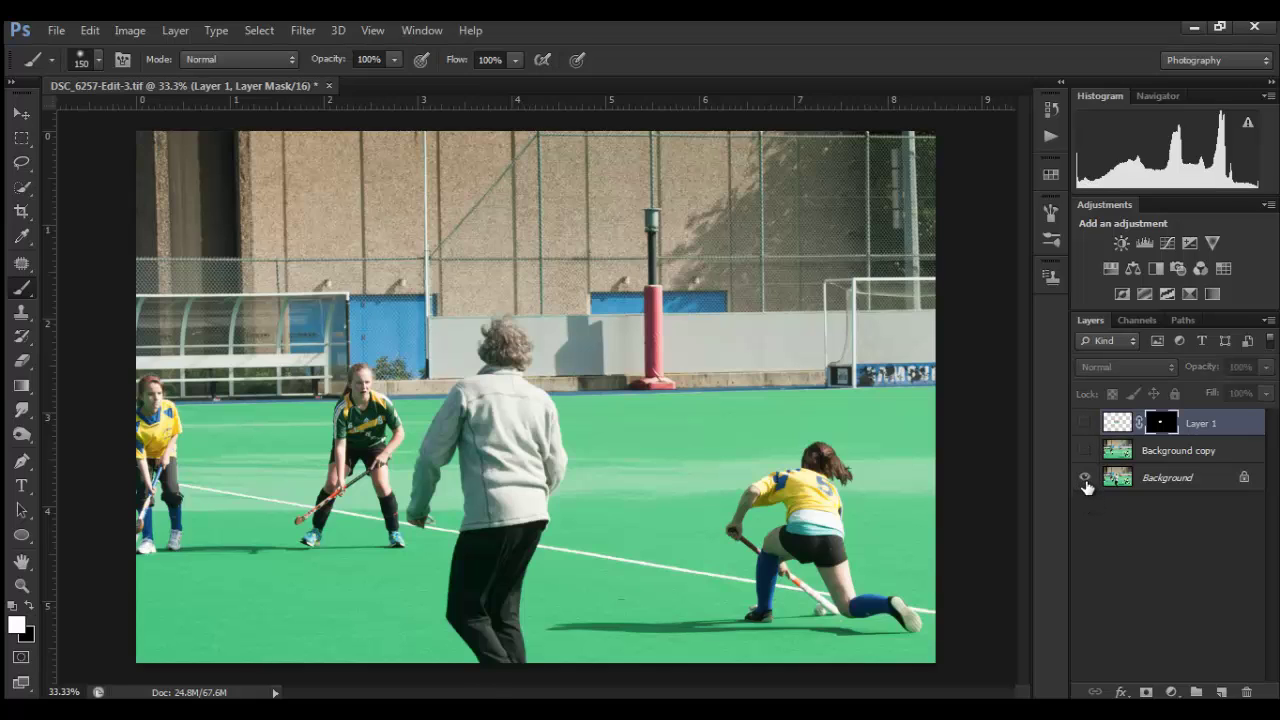
{"action": "left_click", "coordinate": [1085, 480], "text": "alt"}
{"action": "left_click", "coordinate": [1086, 481], "text": "alt"}
{"action": "left_click", "coordinate": [1086, 481], "text": "alt"}
{"action": "left_click", "coordinate": [1086, 482], "text": "alt"}
{"action": "left_click", "coordinate": [1087, 483], "text": "alt"}
{"action": "left_click", "coordinate": [1087, 484], "text": "alt"}
{"action": "left_click", "coordinate": [1088, 485], "text": "alt"}
{"action": "left_click", "coordinate": [1088, 486], "text": "alt"}
{"action": "left_click", "coordinate": [1088, 486], "text": "alt"}
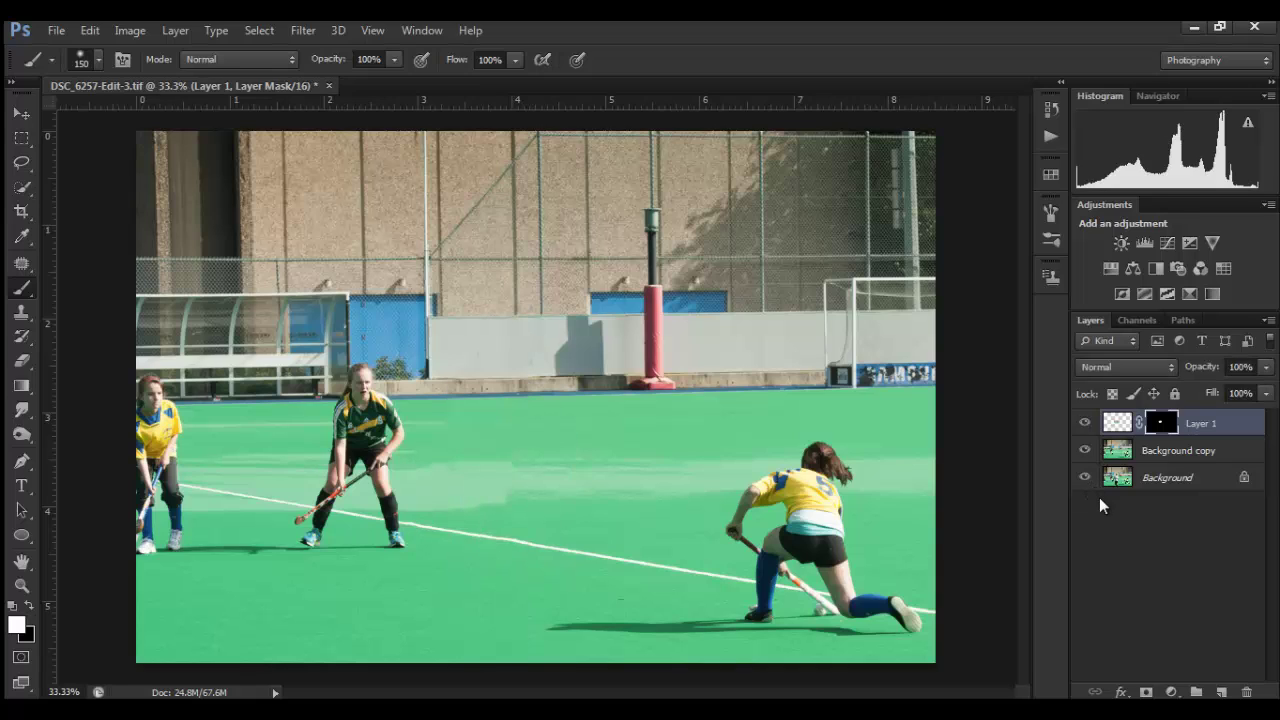